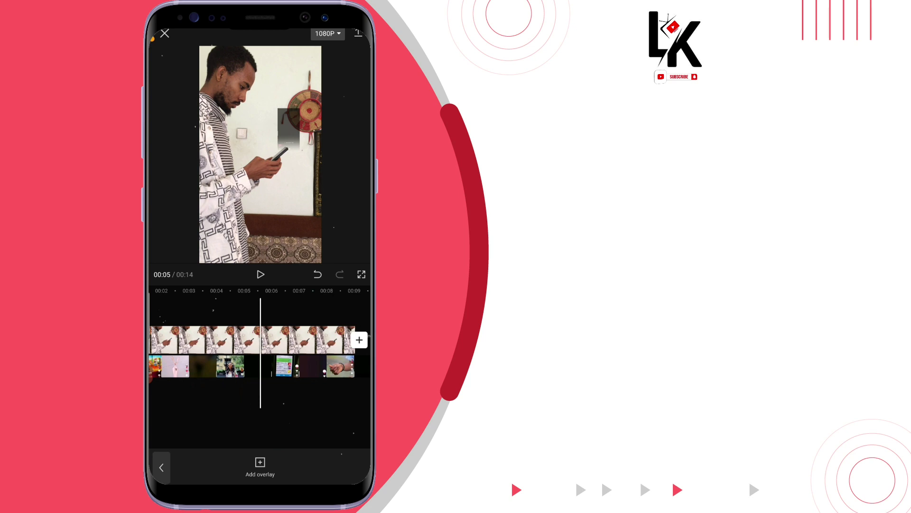
# Return the timeline to 00:00, exit the Overlay menu, and select the overlay clip
pyautogui.hscroll(-5, 260, 351)
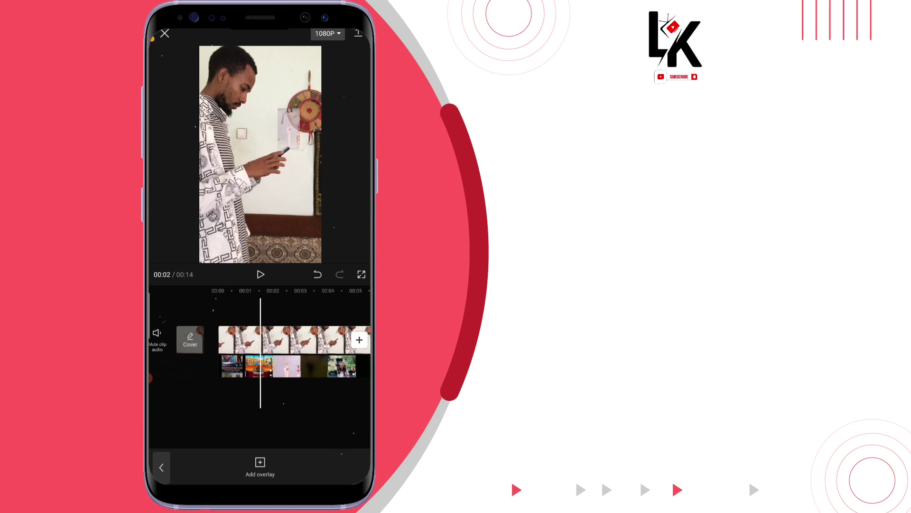
pyautogui.hscroll(-4, 260, 352)
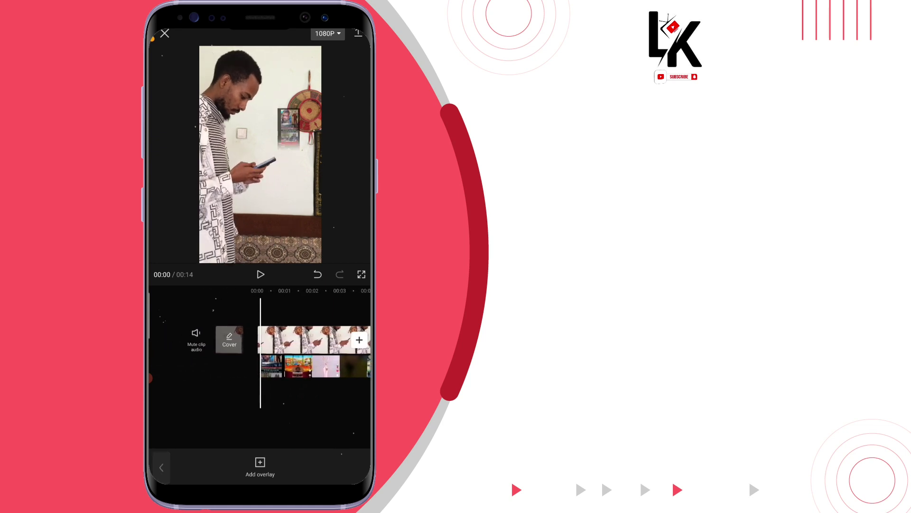
pyautogui.click(162, 468)
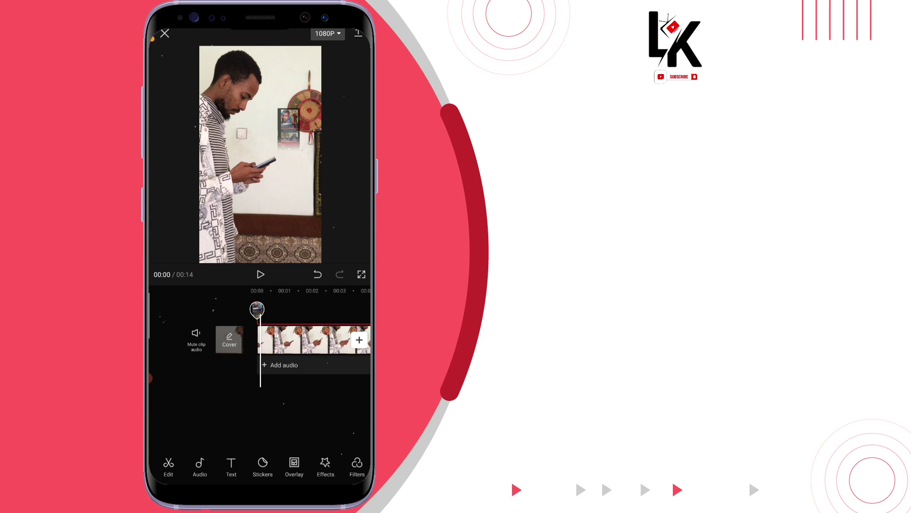
pyautogui.click(289, 129)
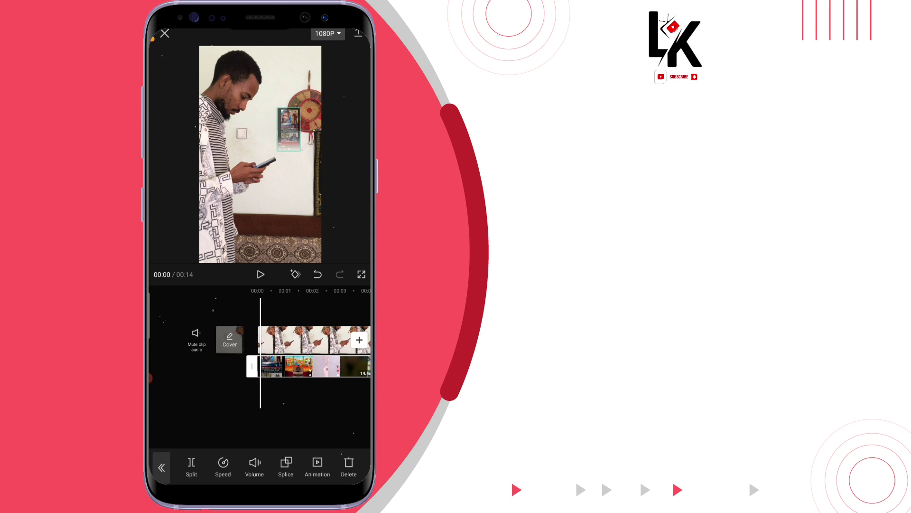
# Scrub through the clip's opening and set two keyframes that keep the overlay on the wall's picture frame
pyautogui.hscroll(1, 308, 350)
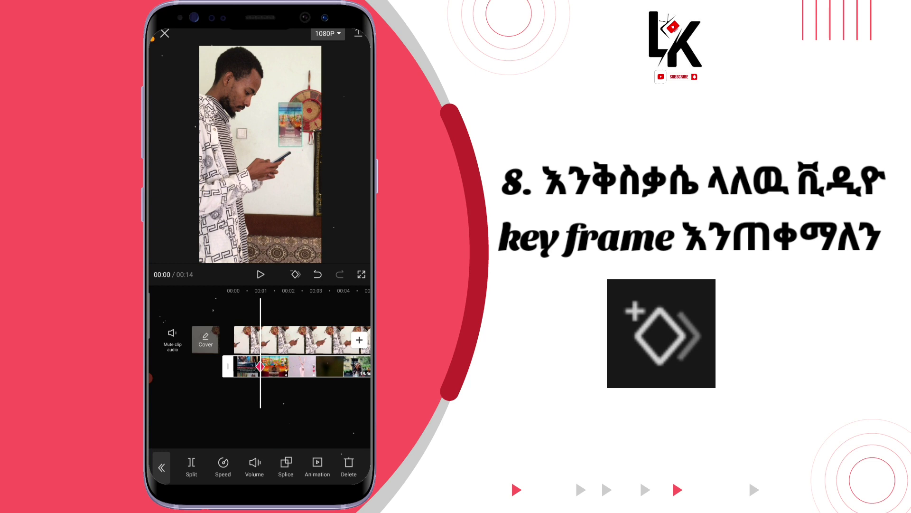
pyautogui.moveTo(285, 342); pyautogui.dragTo(267, 342)
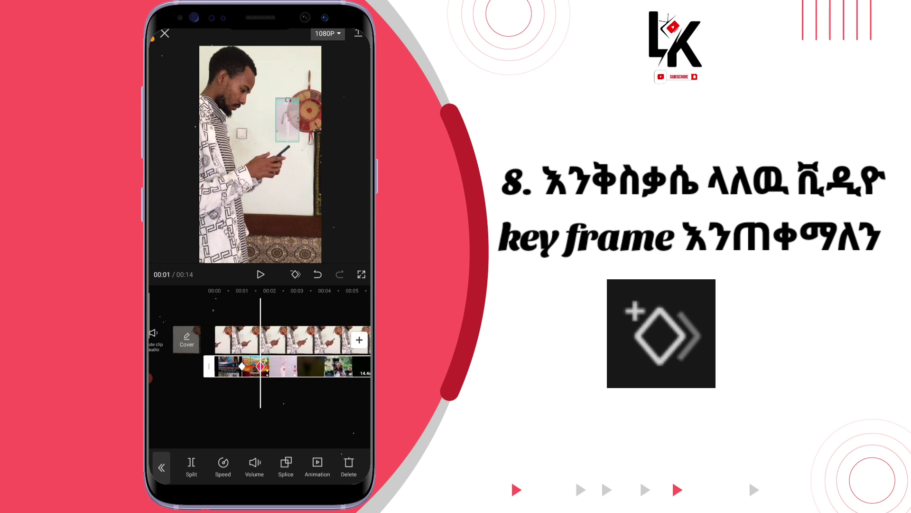
pyautogui.moveTo(284, 341); pyautogui.dragTo(211, 342)
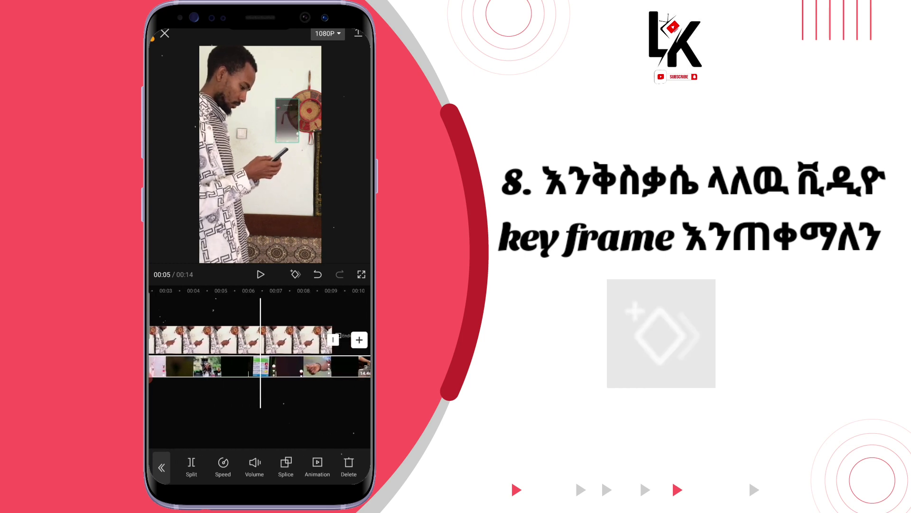
pyautogui.moveTo(285, 342); pyautogui.dragTo(231, 341)
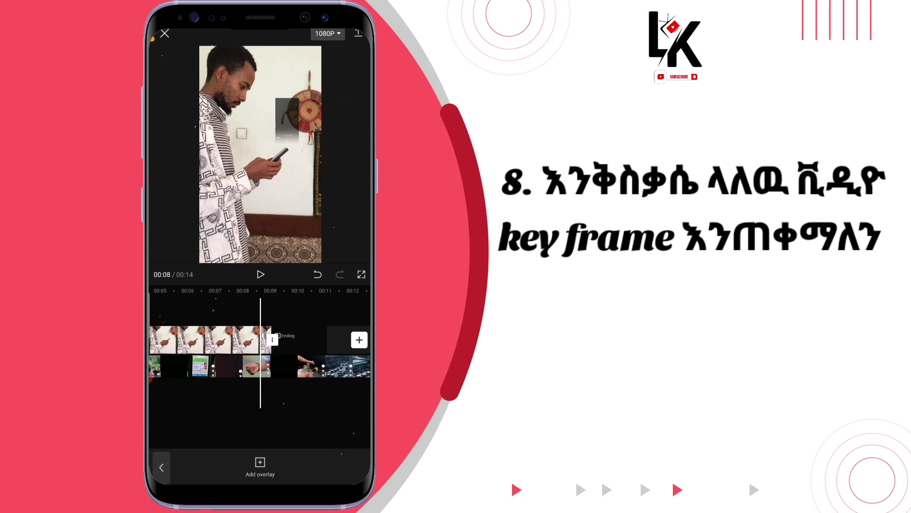
pyautogui.click(261, 274)
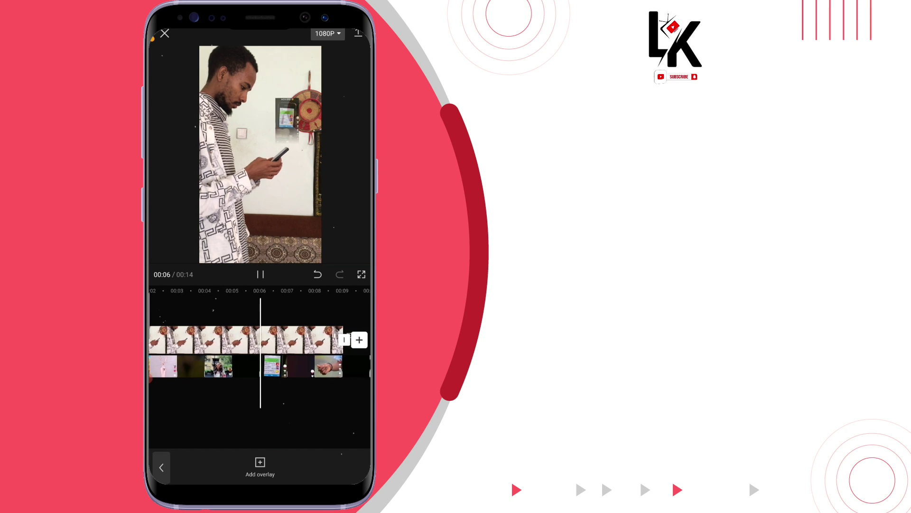
pyautogui.hscroll(-10, 260, 350)
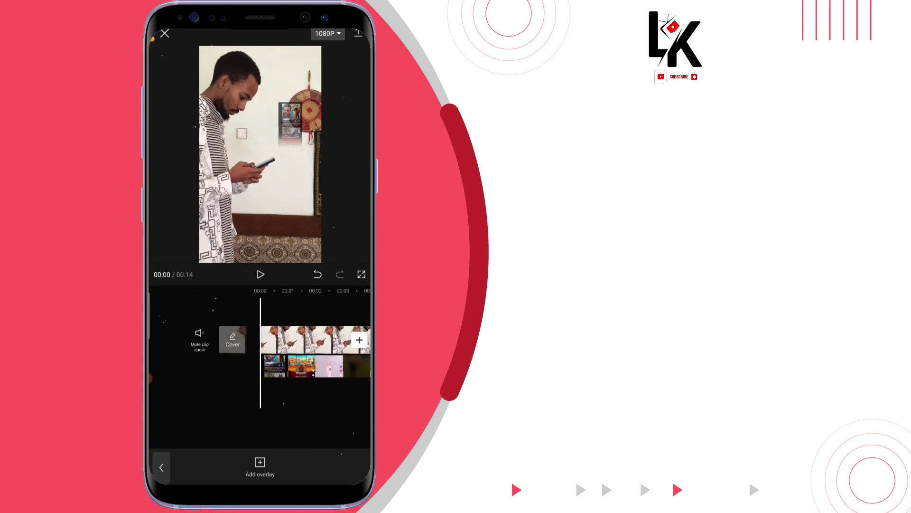